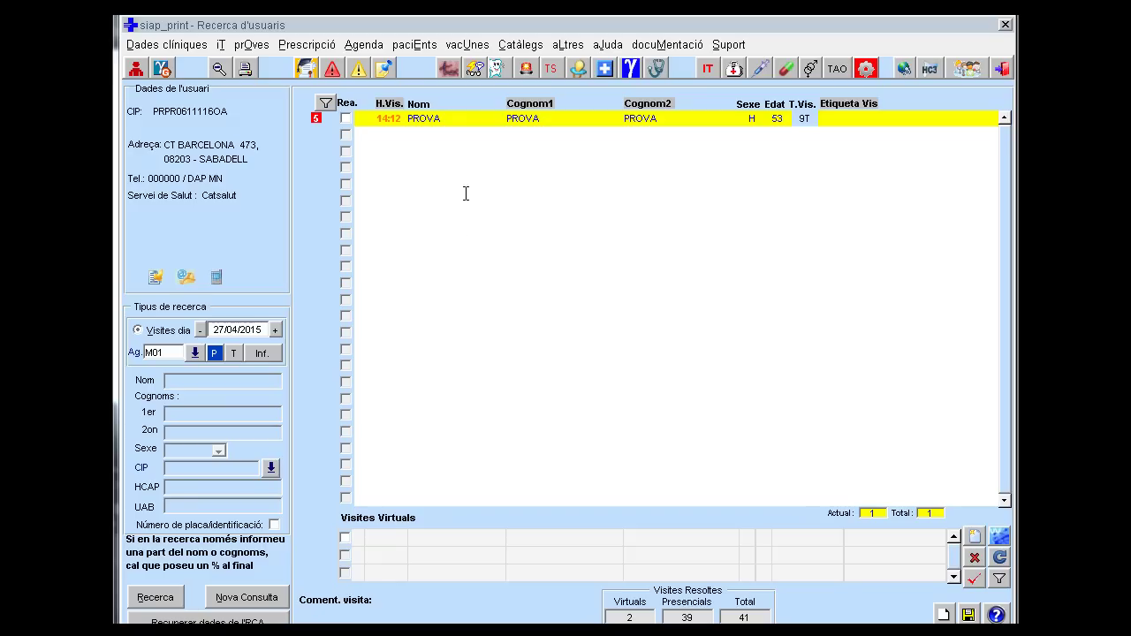
# Open the patient's spontaneous consultations and review the 24/04/2015 record for Molèsties urinàries.
pyautogui.click(482, 71)
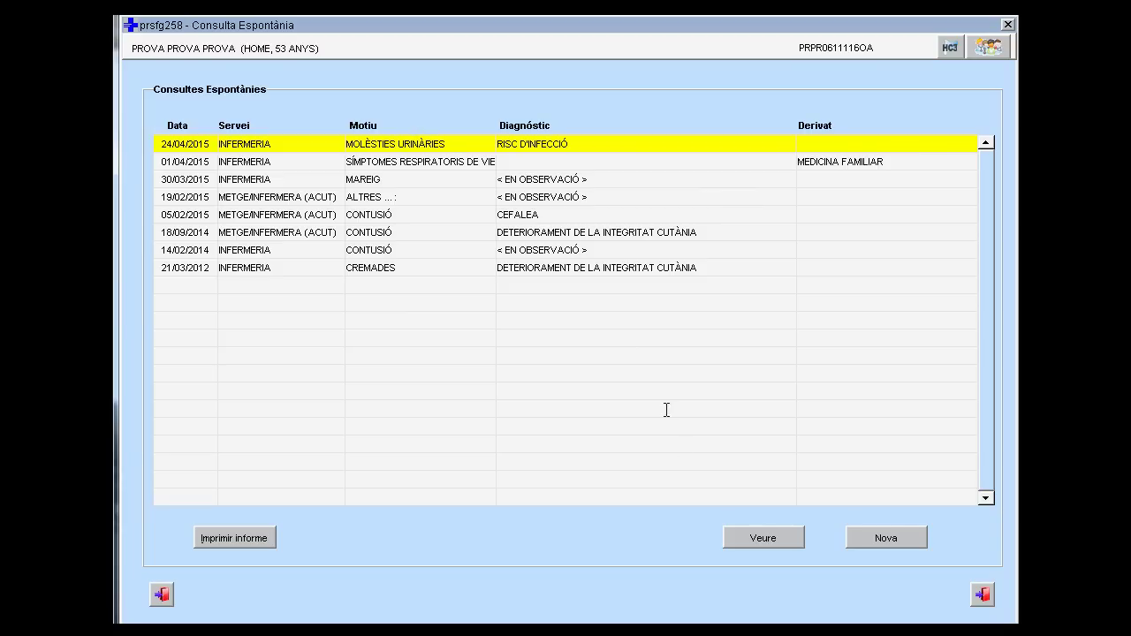
pyautogui.click(757, 537)
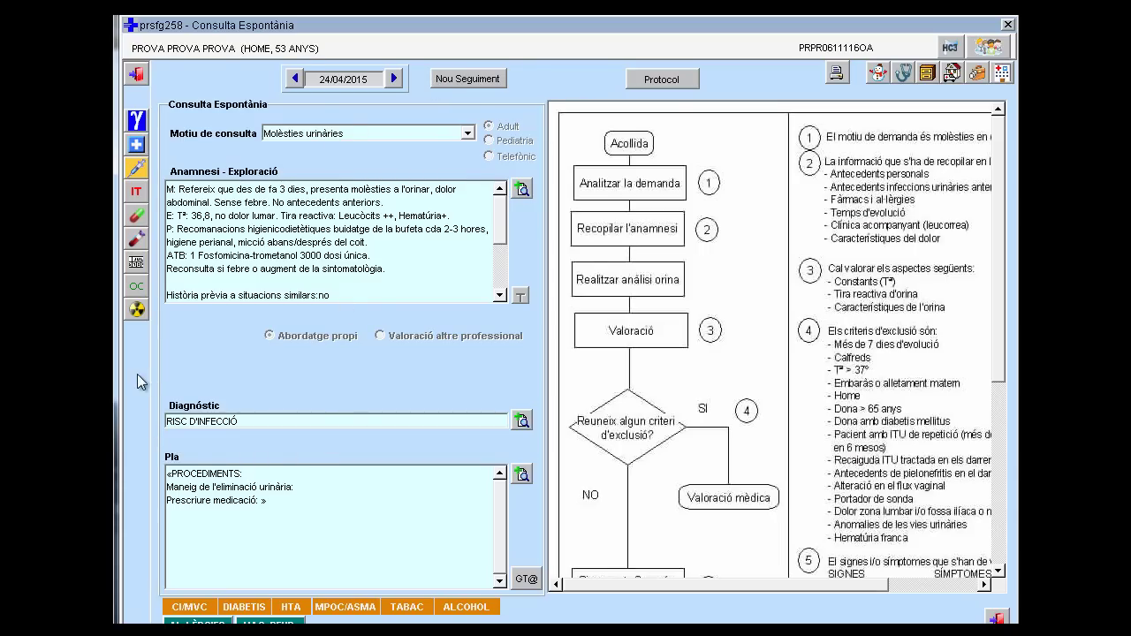
pyautogui.click(136, 75)
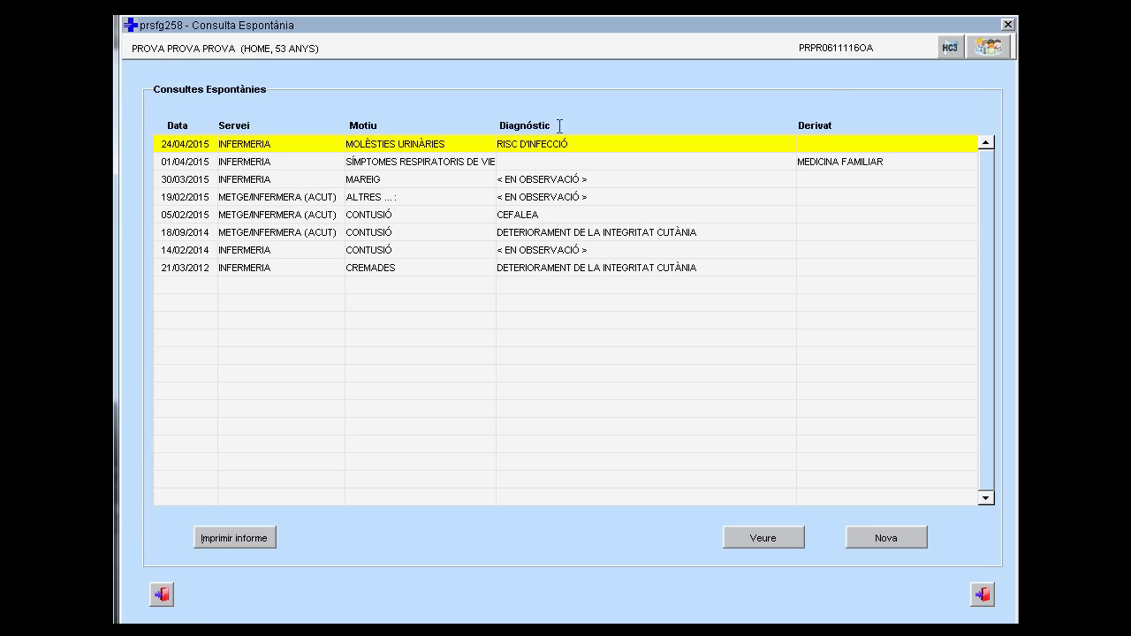
# Create a new spontaneous consultation for an adult with Diarrea / Vòmit as the reason for consultation.
pyautogui.click(871, 540)
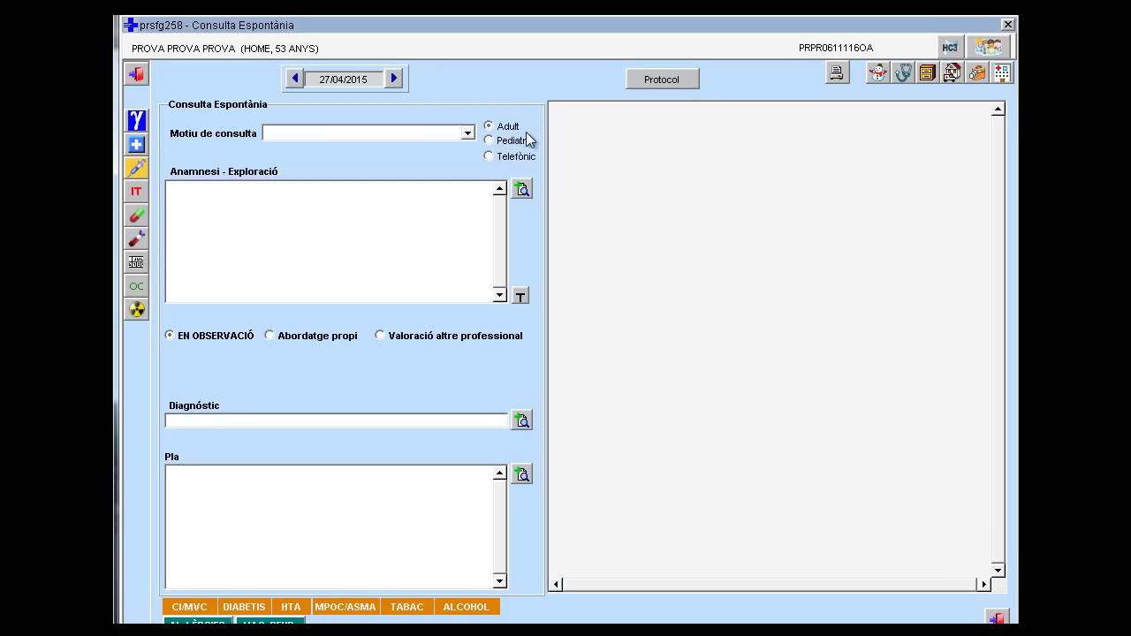
pyautogui.click(468, 133)
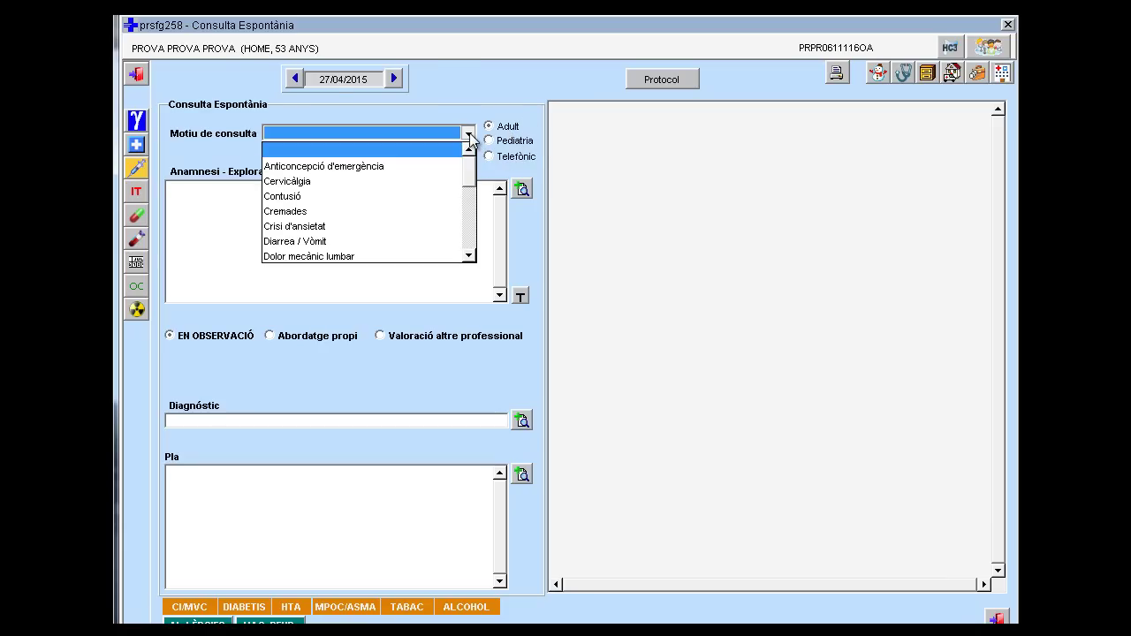
pyautogui.click(422, 241)
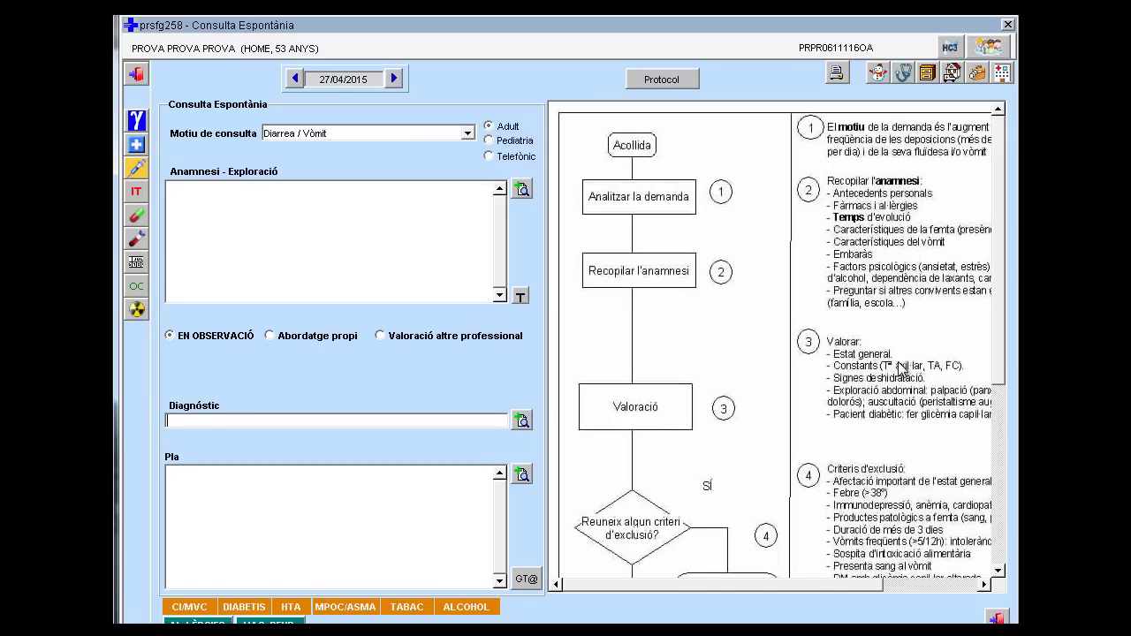
# Read through the Diarrea / Vòmit protocol flowchart, including assessment, exclusion criteria and treatment.
pyautogui.scroll(-2, 901, 366)
pyautogui.scroll(-2, 899, 364)
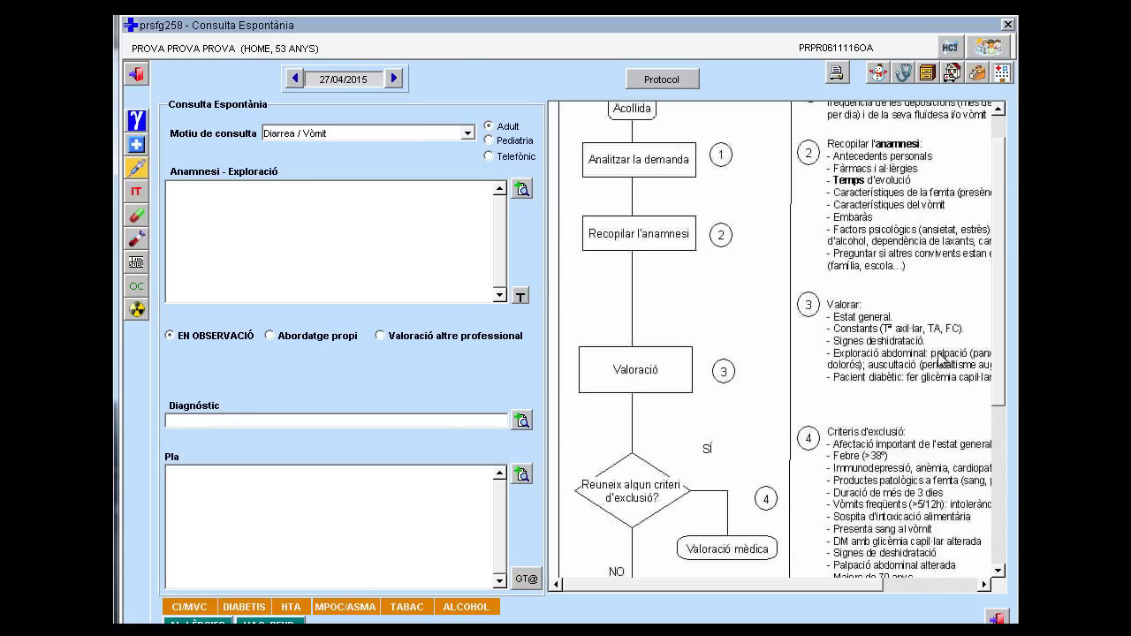
pyautogui.scroll(-10, 903, 465)
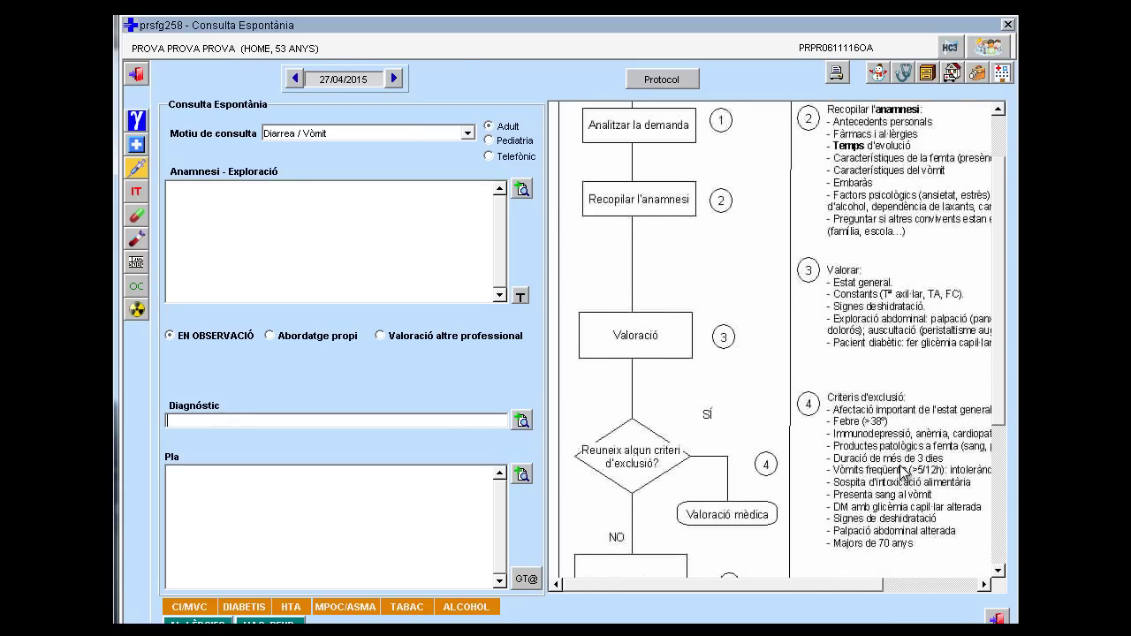
pyautogui.scroll(-1, 901, 468)
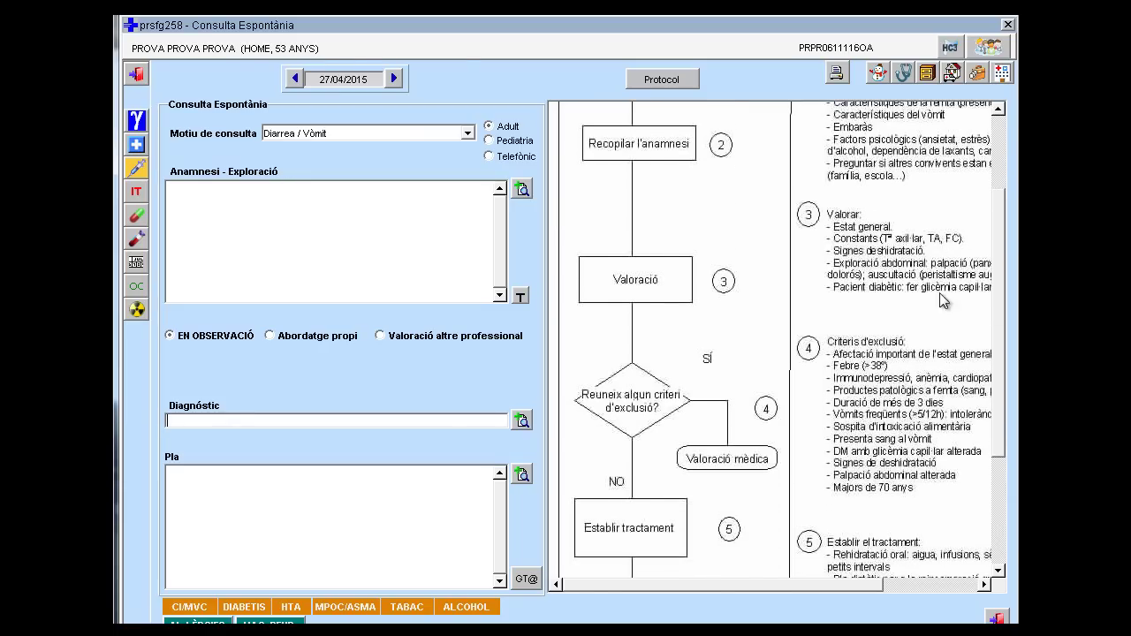
pyautogui.scroll(-1, 876, 522)
pyautogui.scroll(-6, 876, 520)
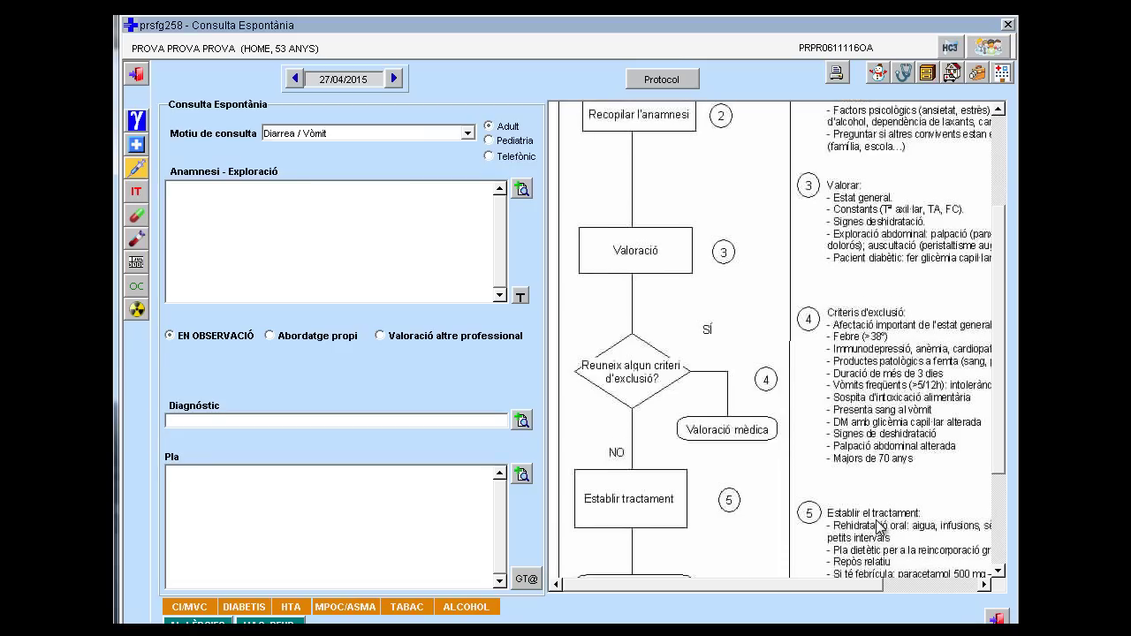
pyautogui.scroll(-5, 880, 527)
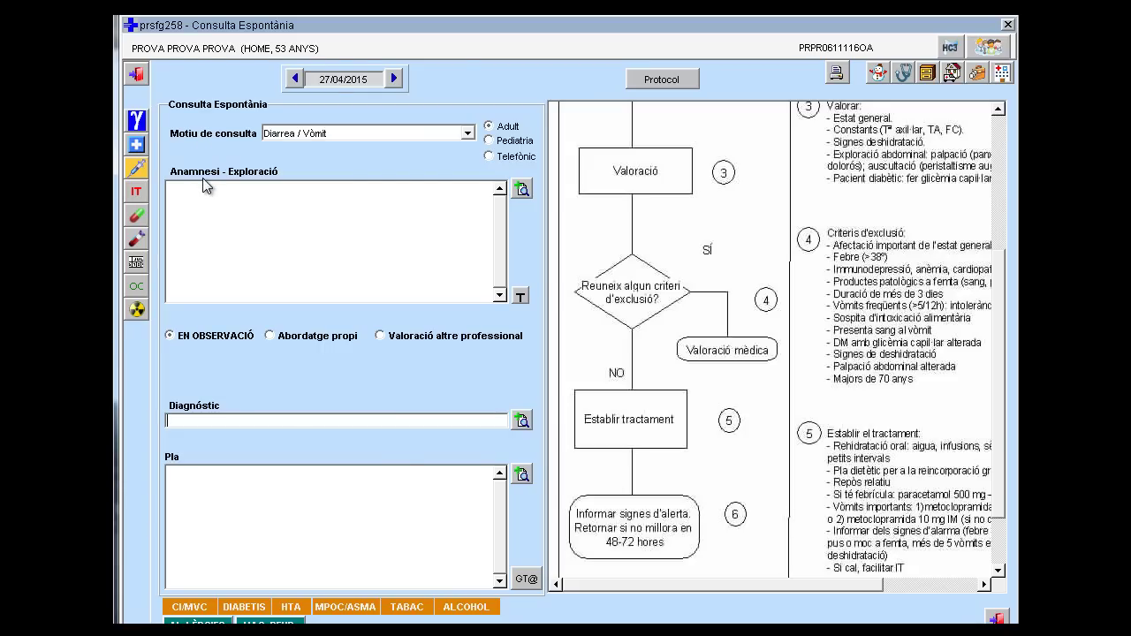
# Record new vital signs for the consultation: systolic pressure 125, diastolic pressure 70 and body temperature 38.
pyautogui.click(523, 190)
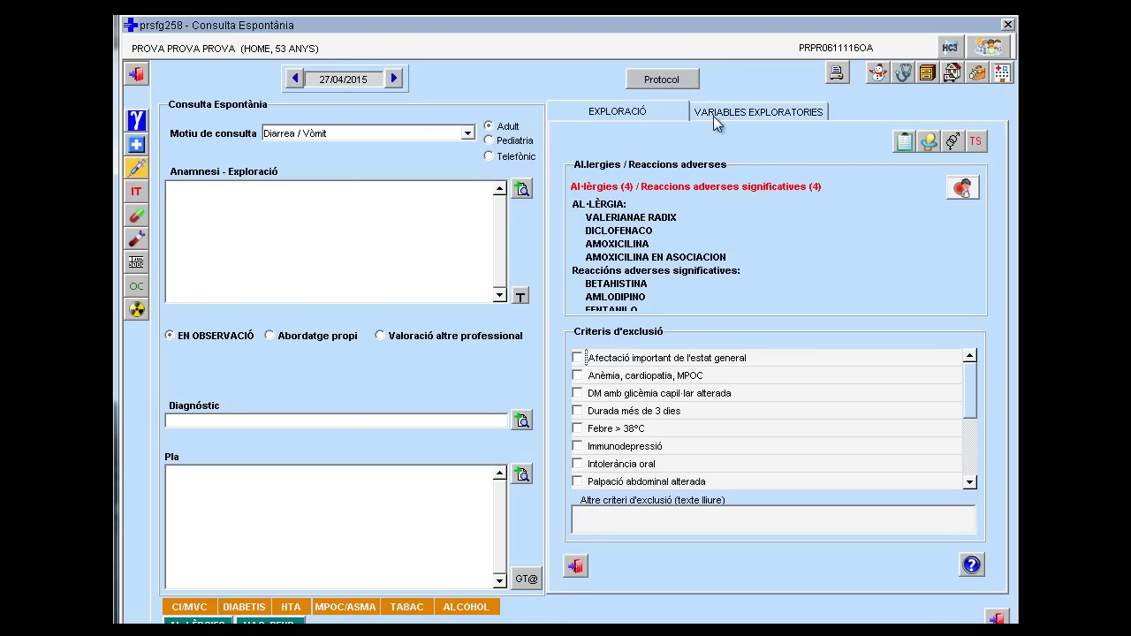
pyautogui.click(760, 114)
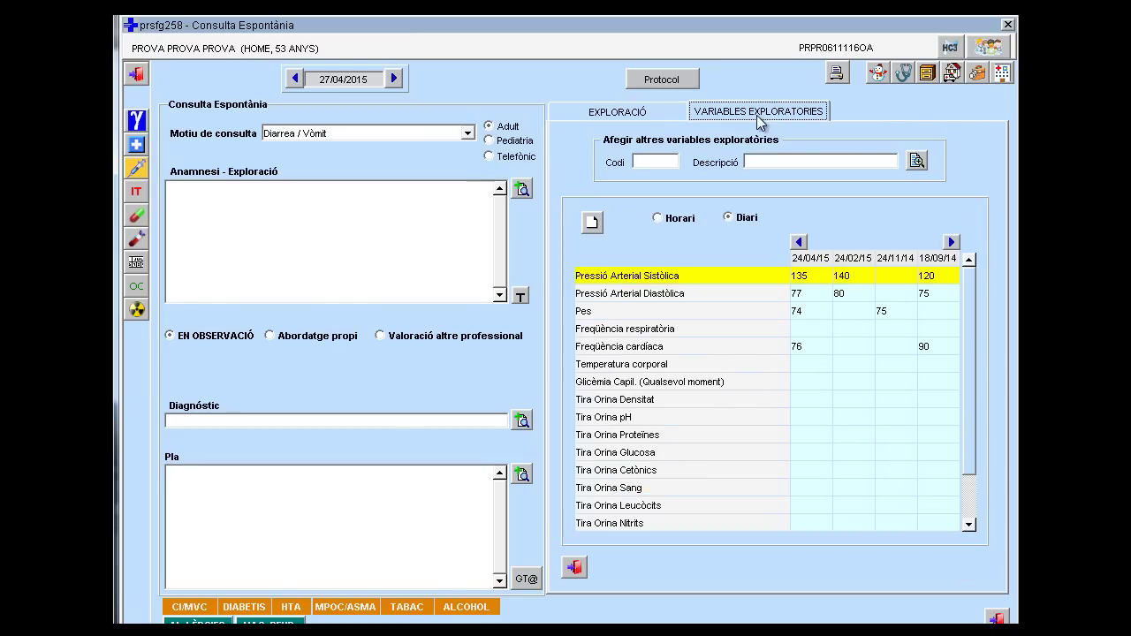
pyautogui.click(590, 224)
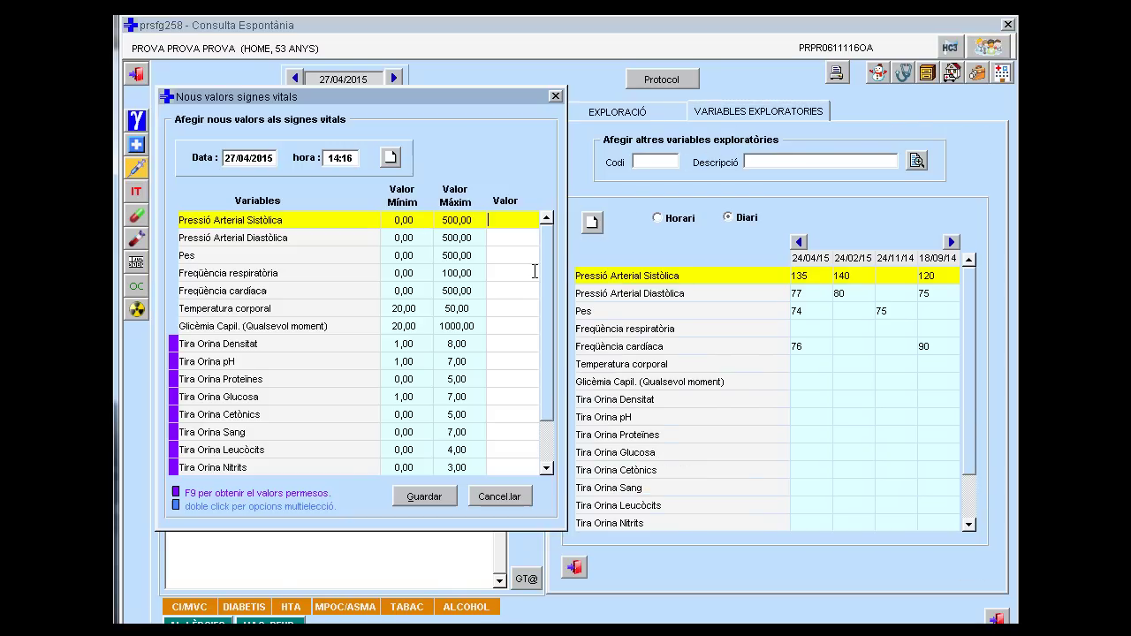
pyautogui.write('125')
pyautogui.press('Return')
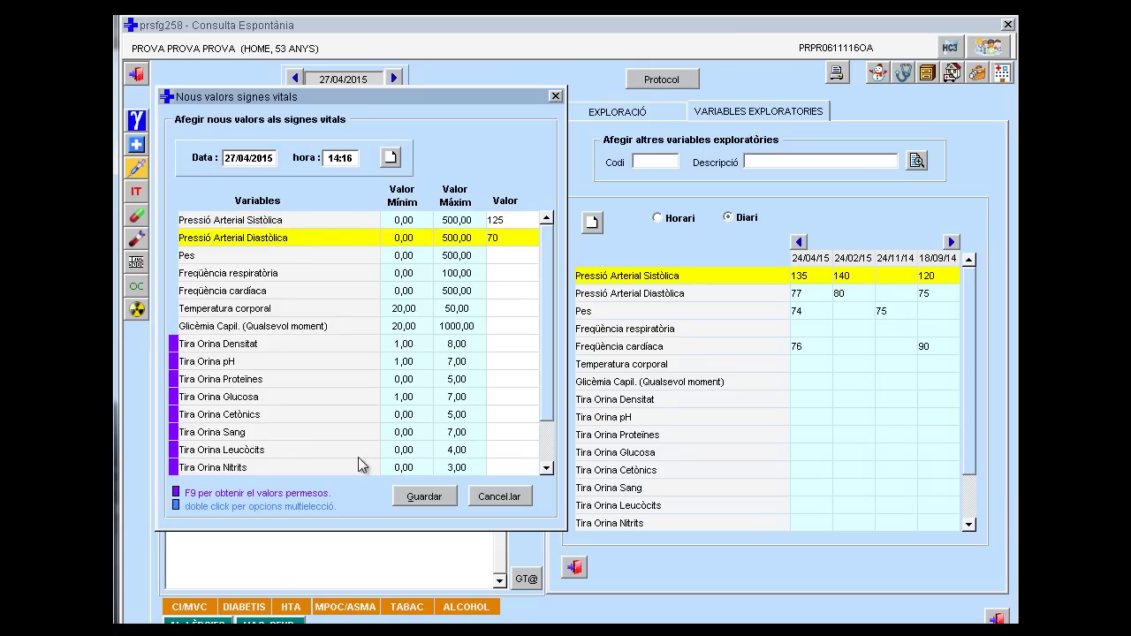
pyautogui.press('Return')
pyautogui.press('Return')
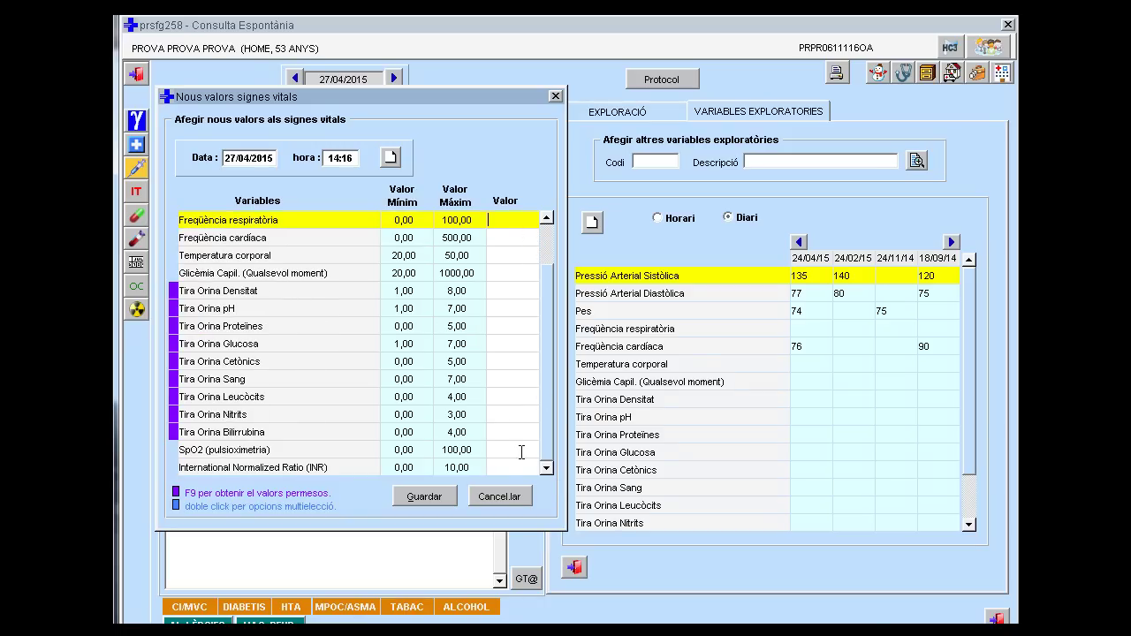
pyautogui.click(488, 251)
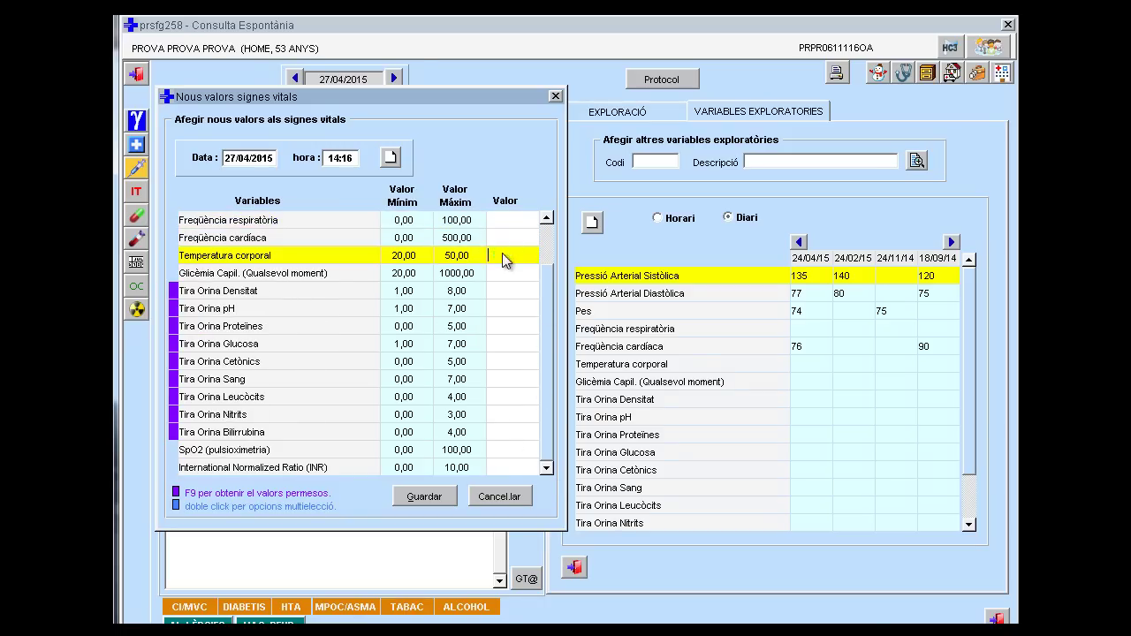
pyautogui.write('38')
pyautogui.click(423, 498)
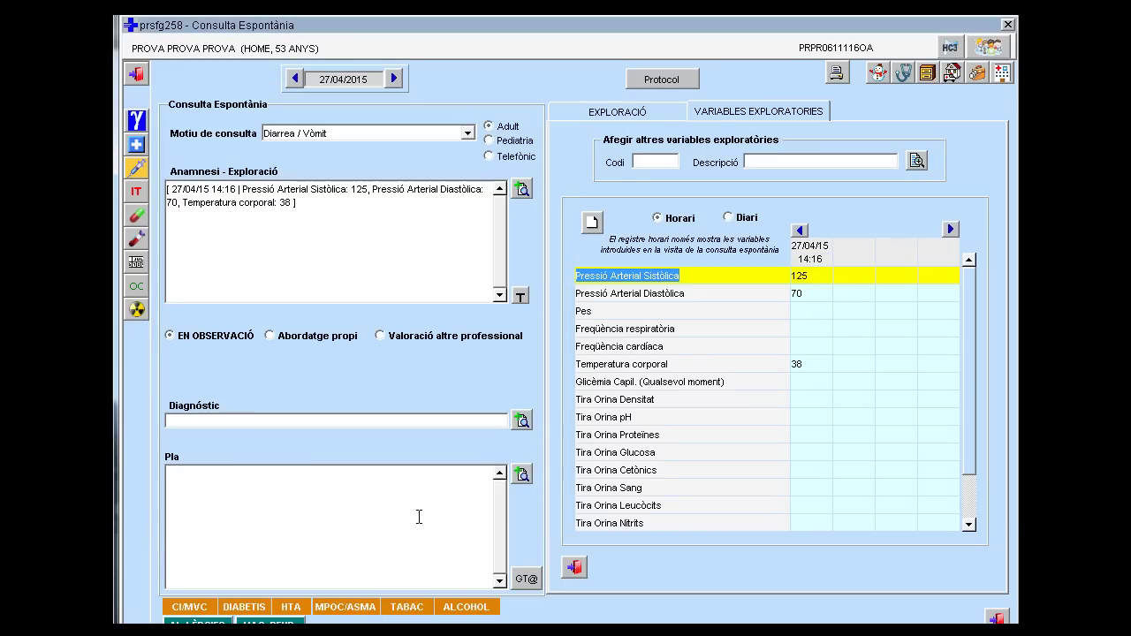
# Add the text "kfldjfkdlfjaksfjkas" to the anamnesis and mark Febre > 38ºC as an exclusion criterion.
pyautogui.click(364, 213)
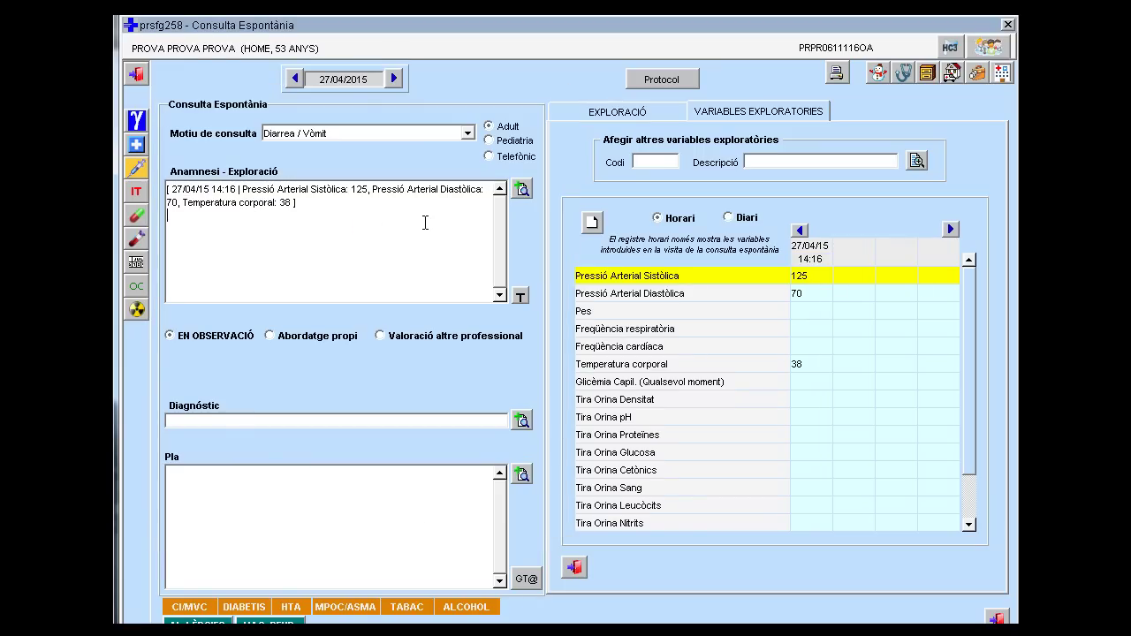
pyautogui.write('kfldjfkdlfjaksfjkas')
pyautogui.click(611, 113)
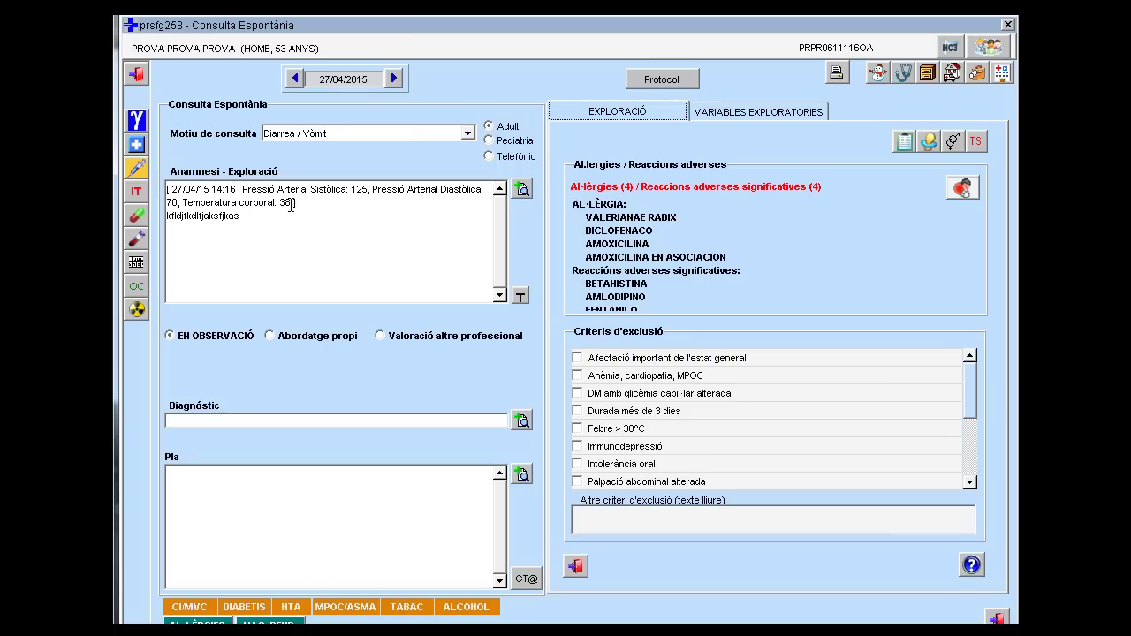
pyautogui.click(579, 430)
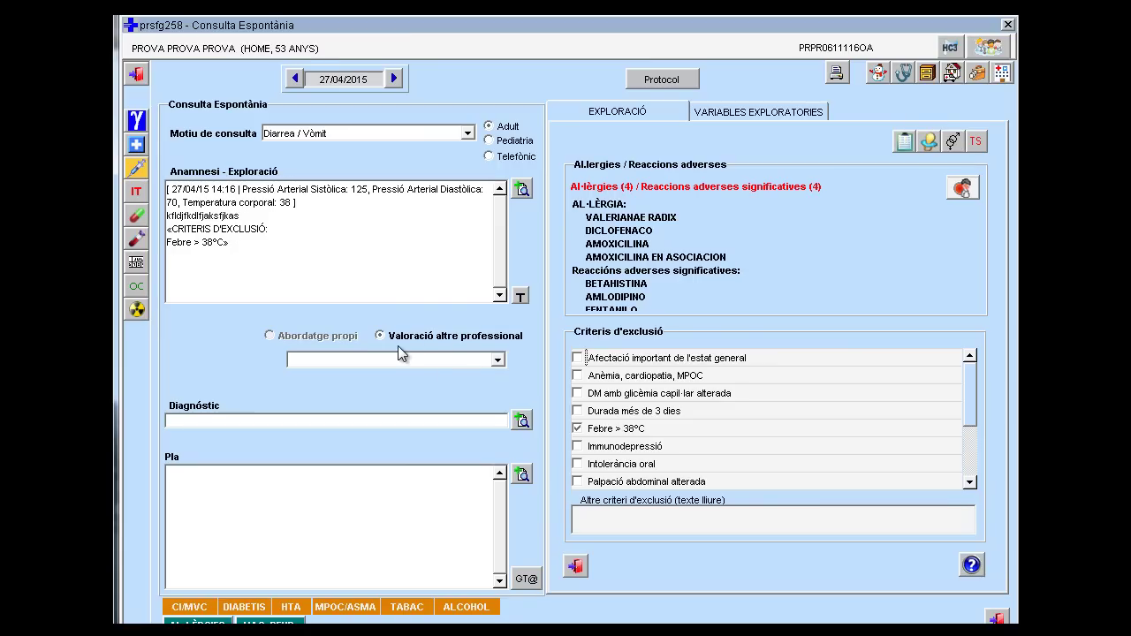
# Refer the case to Medicina Familiar and close the consultation with its data imported into the follow-up note.
pyautogui.click(499, 361)
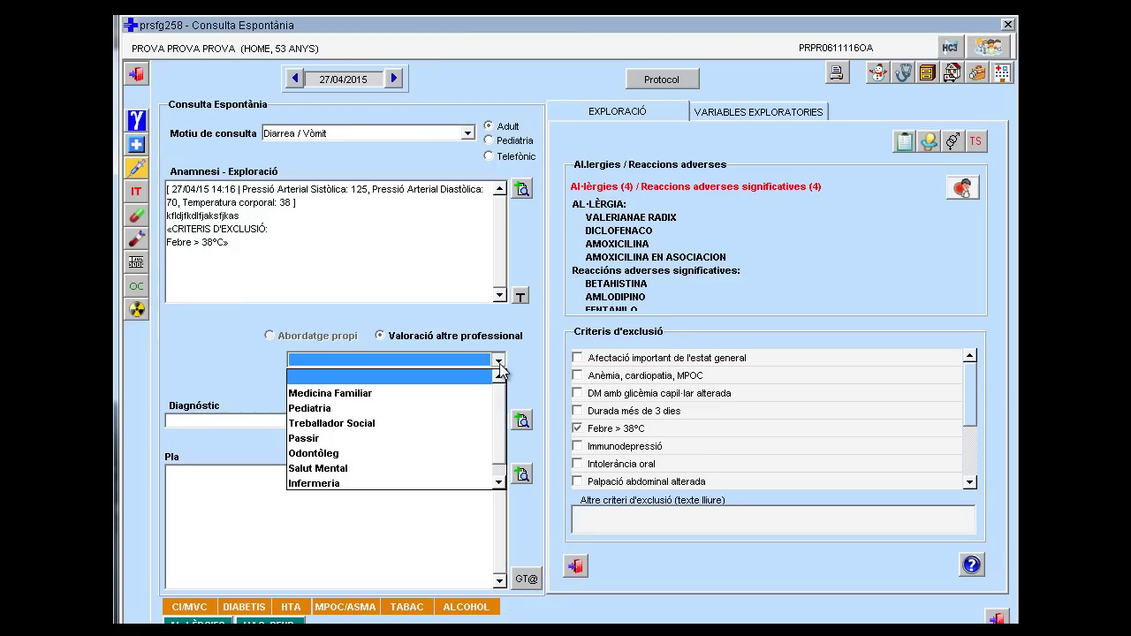
pyautogui.click(463, 393)
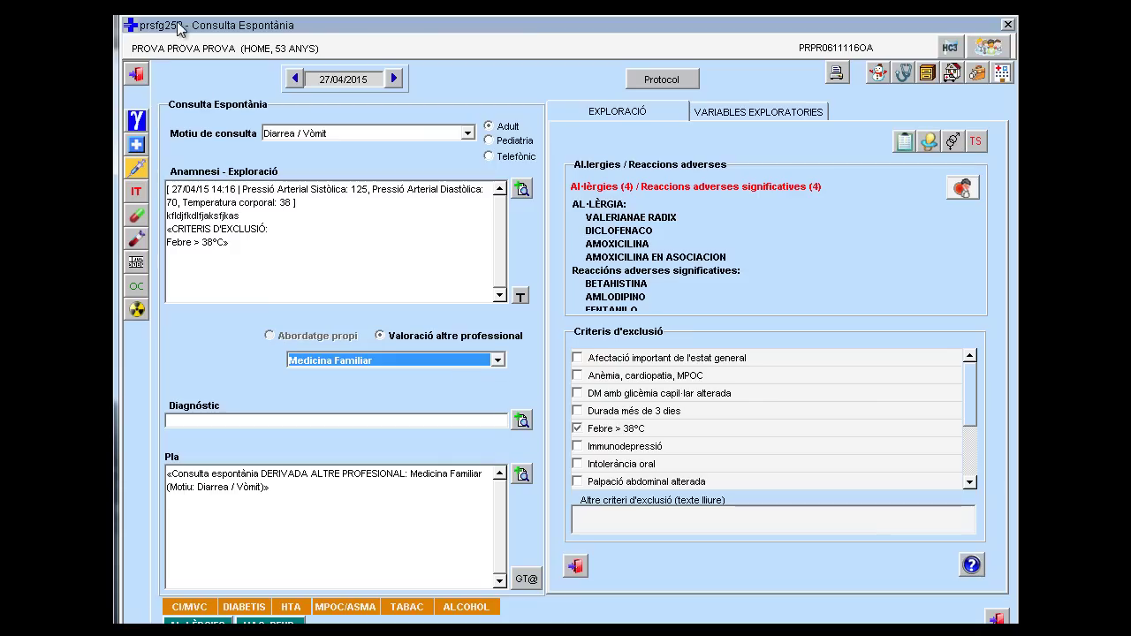
pyautogui.click(136, 74)
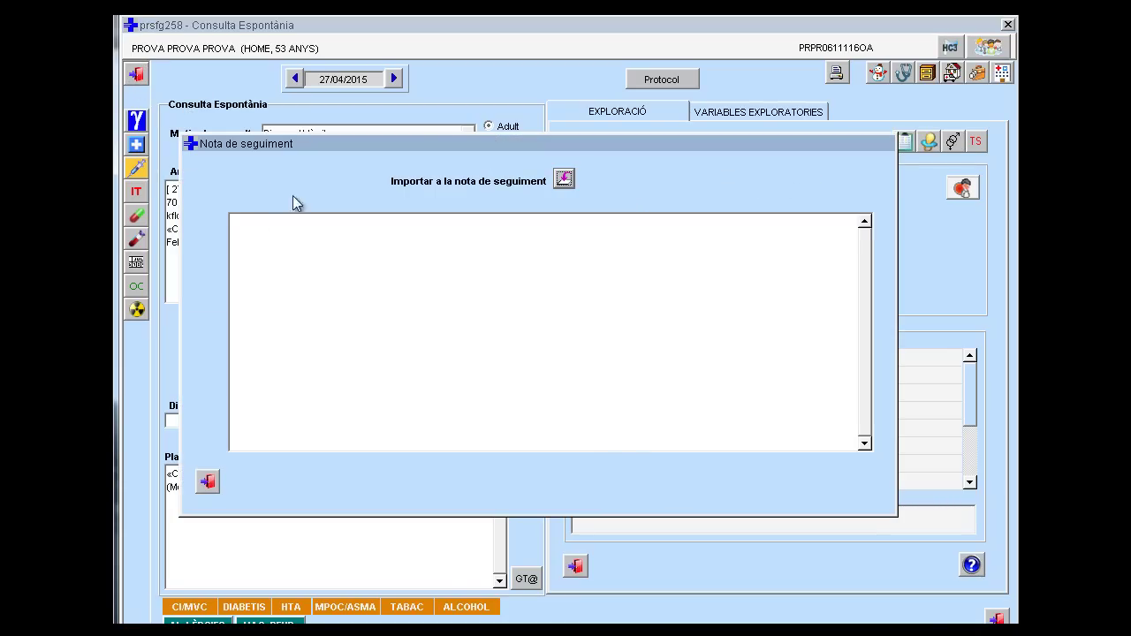
pyautogui.click(564, 179)
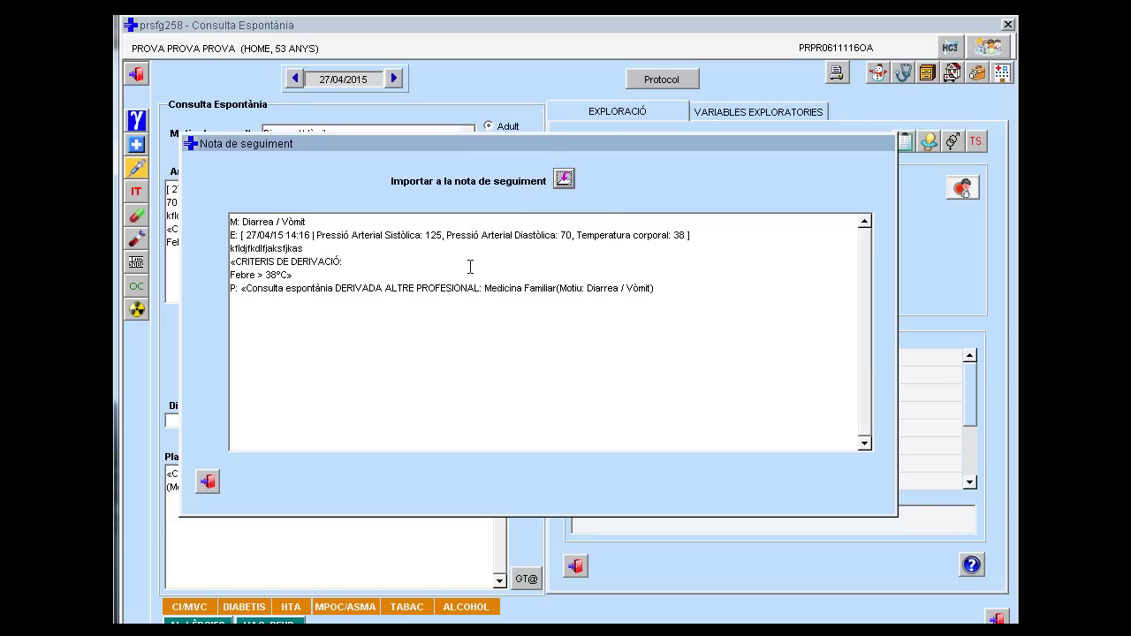
pyautogui.click(205, 482)
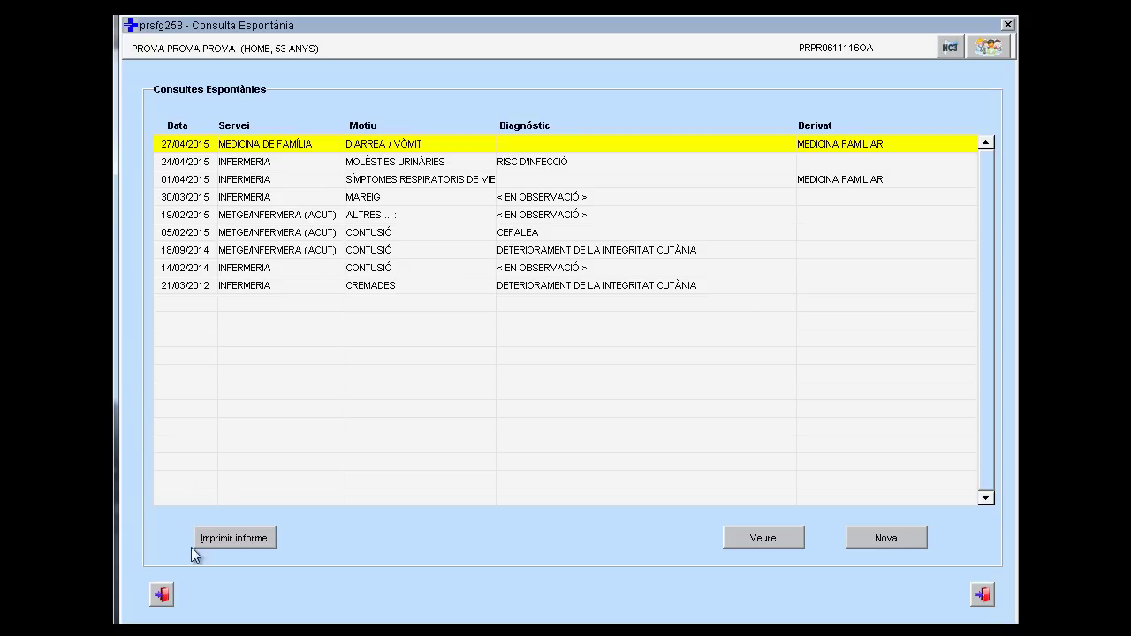
pyautogui.click(982, 594)
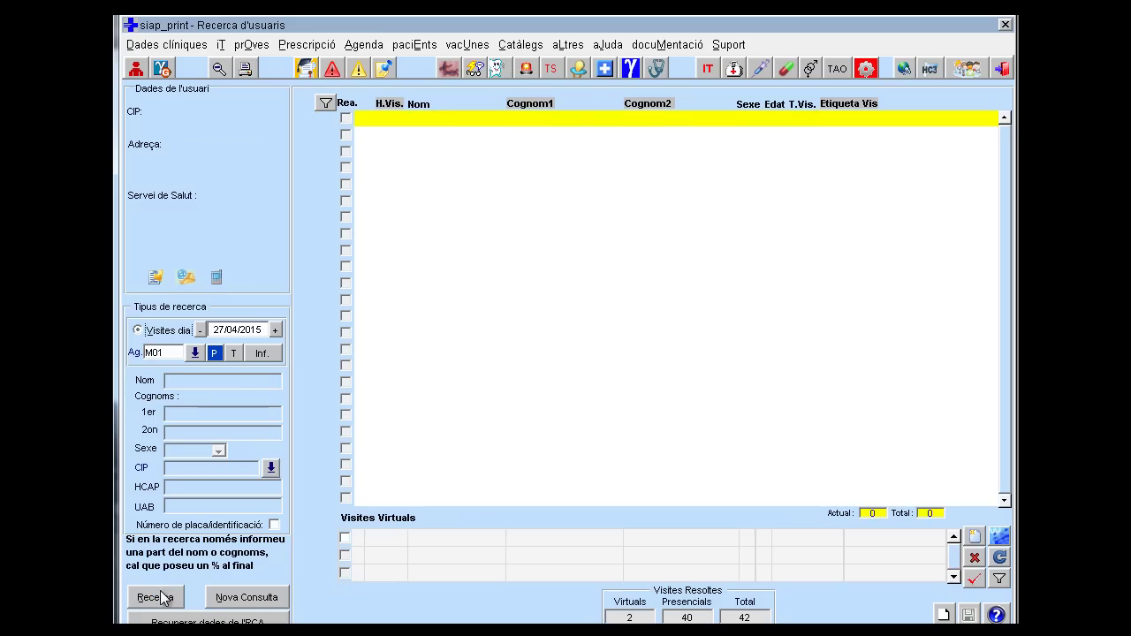
# Create another spontaneous consultation for the same visit with Cremades as the reason for consultation.
pyautogui.click(478, 70)
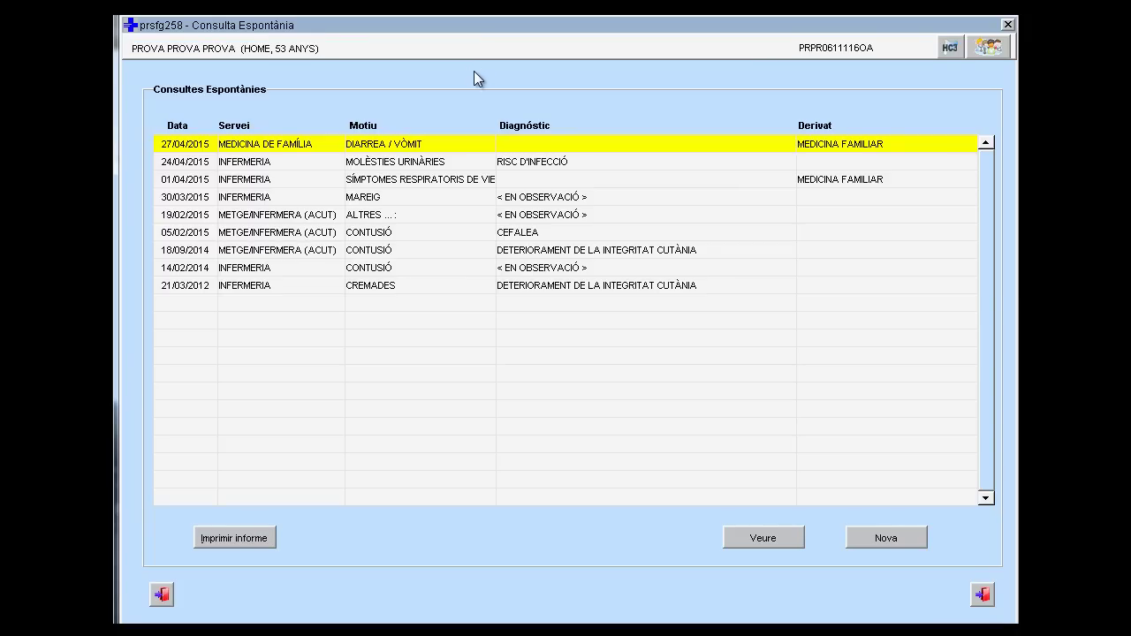
pyautogui.click(880, 535)
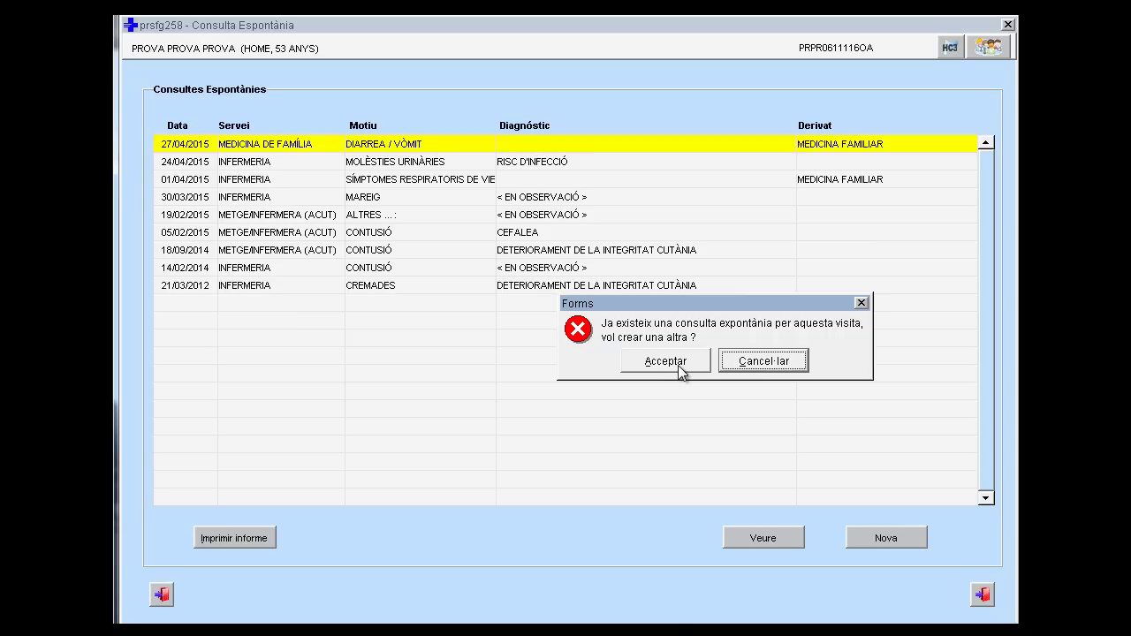
pyautogui.click(680, 362)
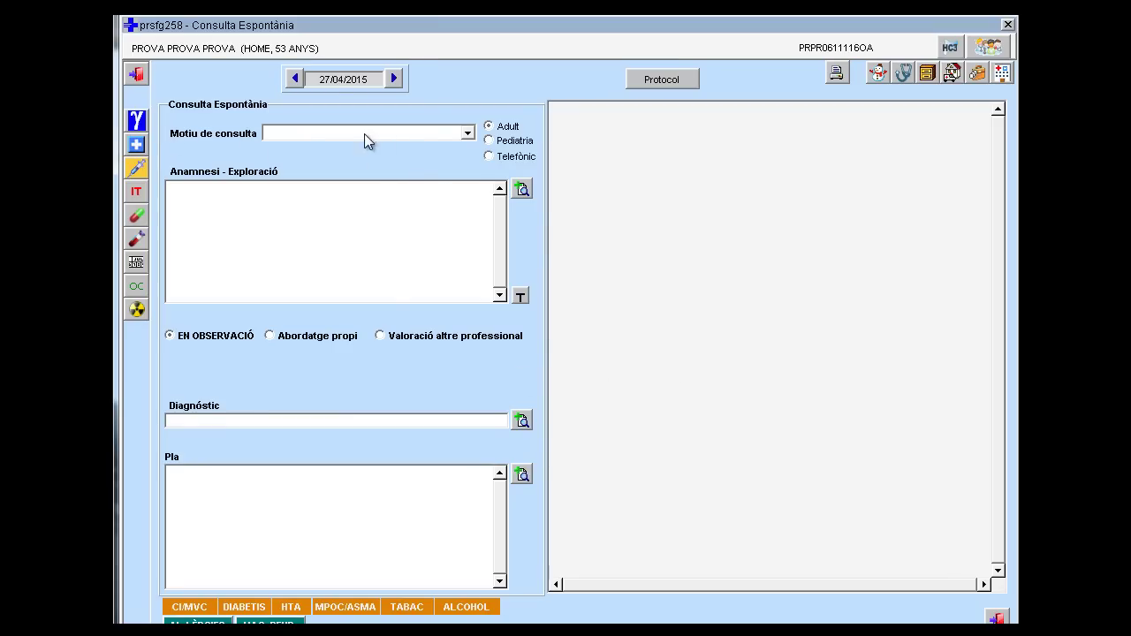
pyautogui.click(464, 134)
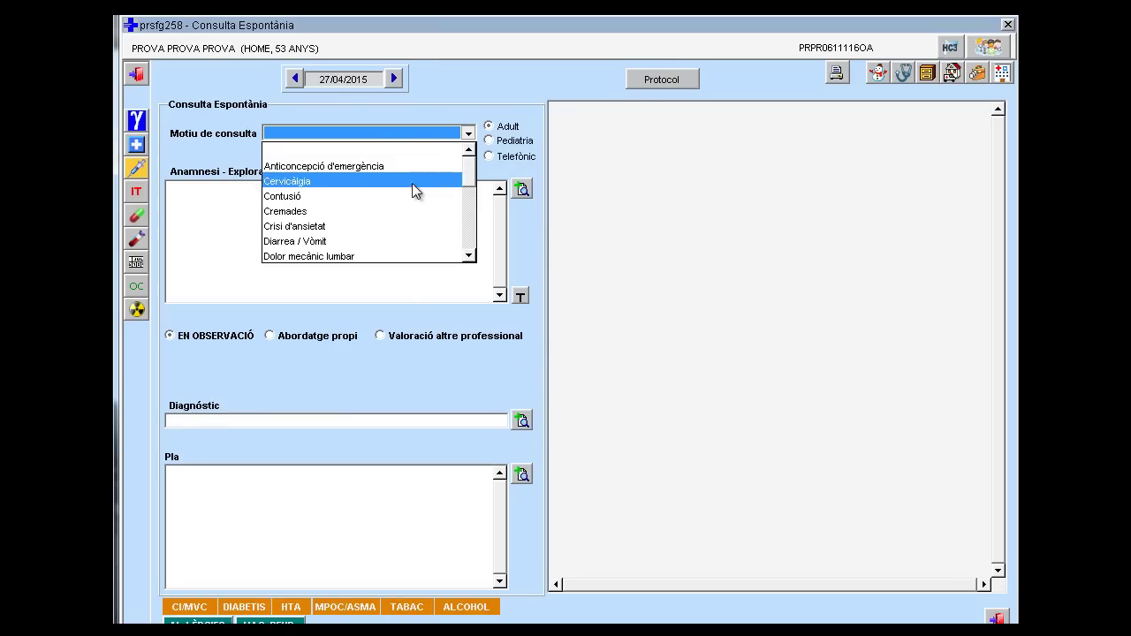
pyautogui.click(397, 210)
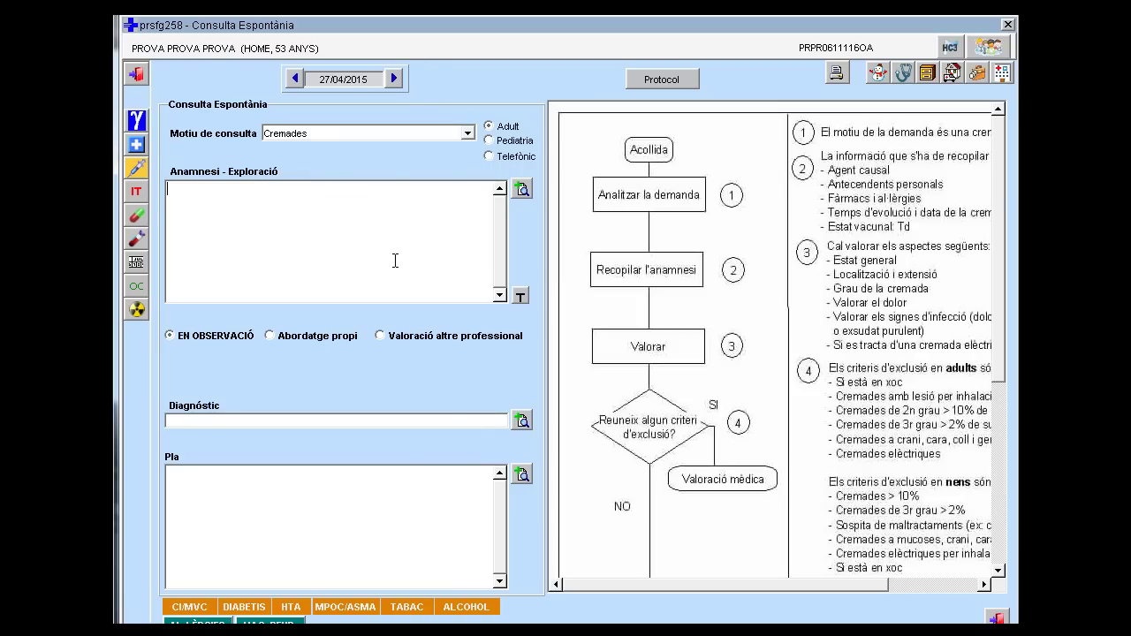
# Enter "Cremada 2n grau en canell esquerra." as the anamnesis and open the exploration section with its exclusion criteria.
pyautogui.write('Cremada 2n gra')
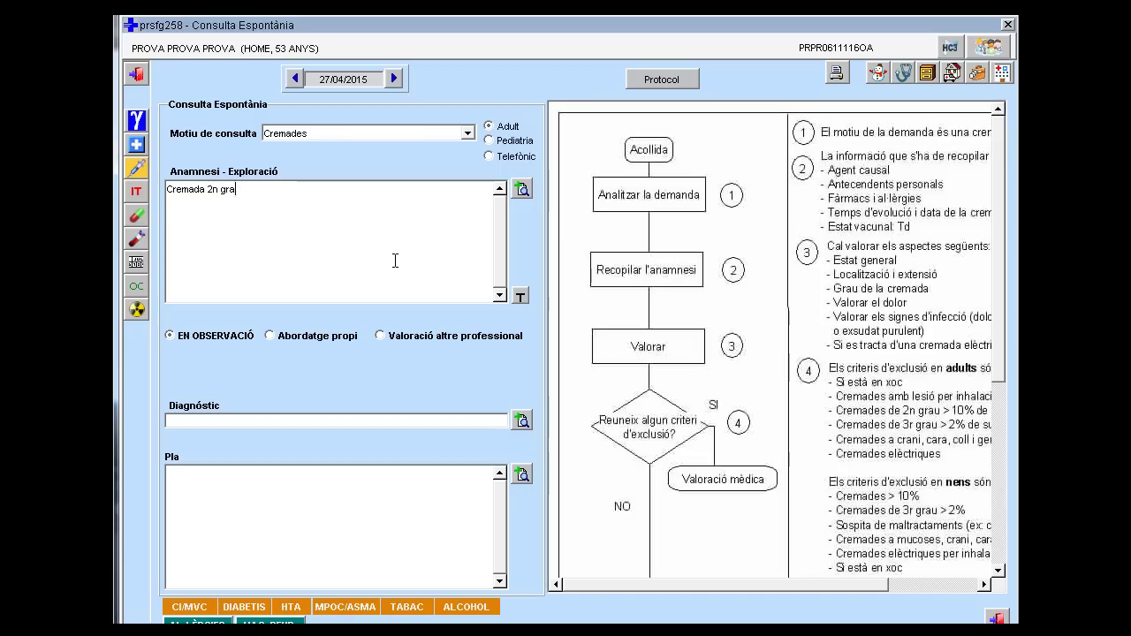
pyautogui.write('u en can')
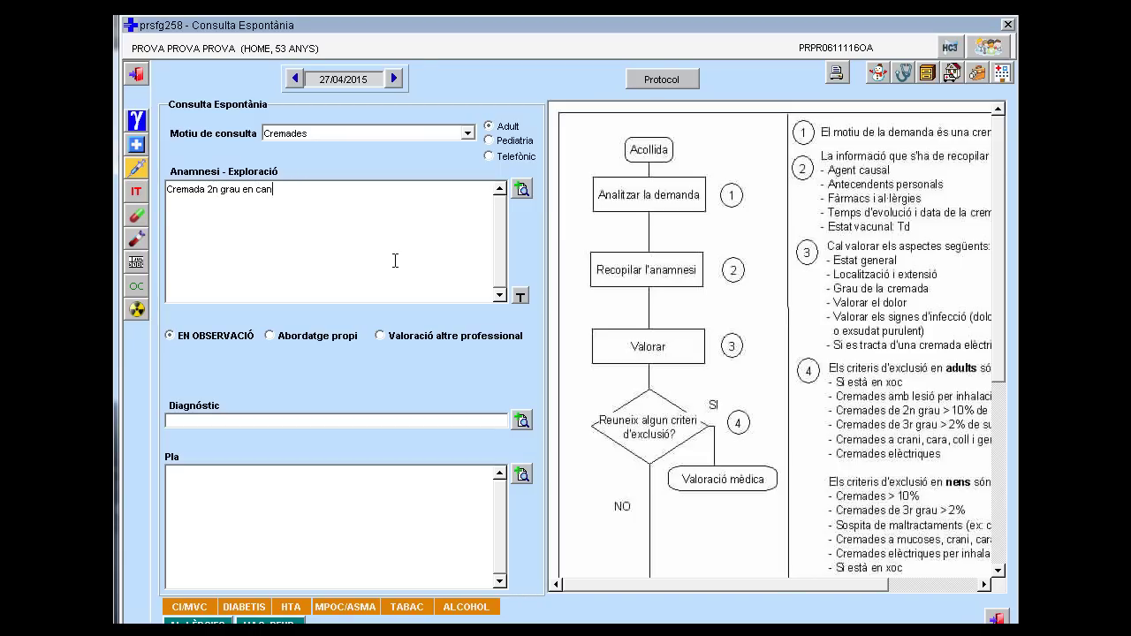
pyautogui.write('ell esquerra.')
pyautogui.click(521, 190)
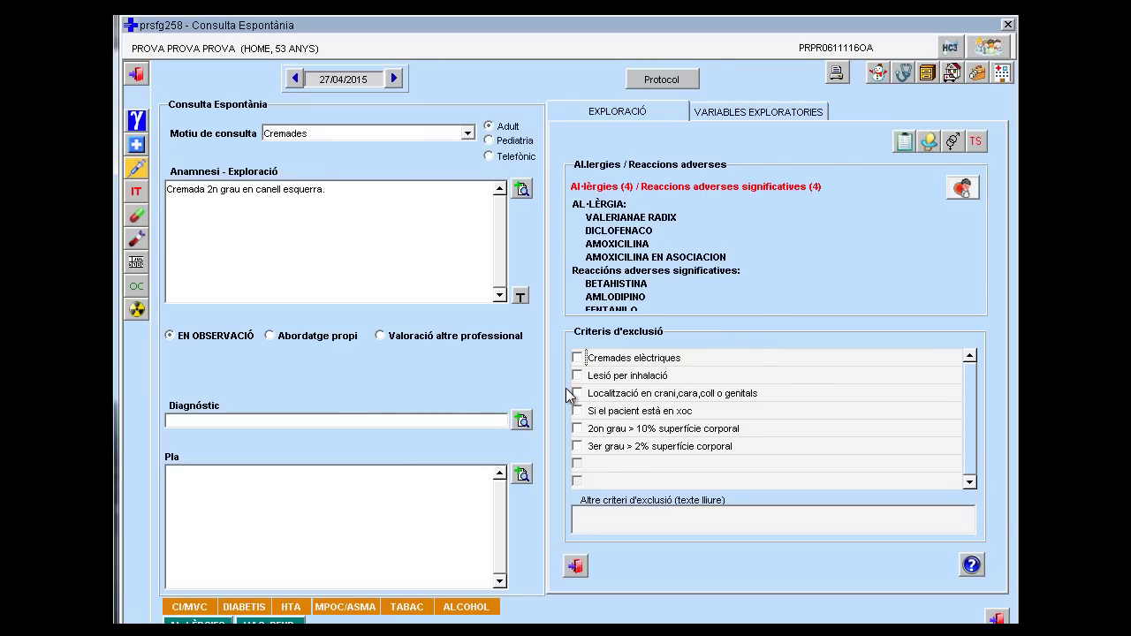
# Set the Cremades case to Abordatge propi and assign DETERIORAMENT DE LA INTEGRITAT CUTÀNIA as its diagnosis.
pyautogui.click(290, 337)
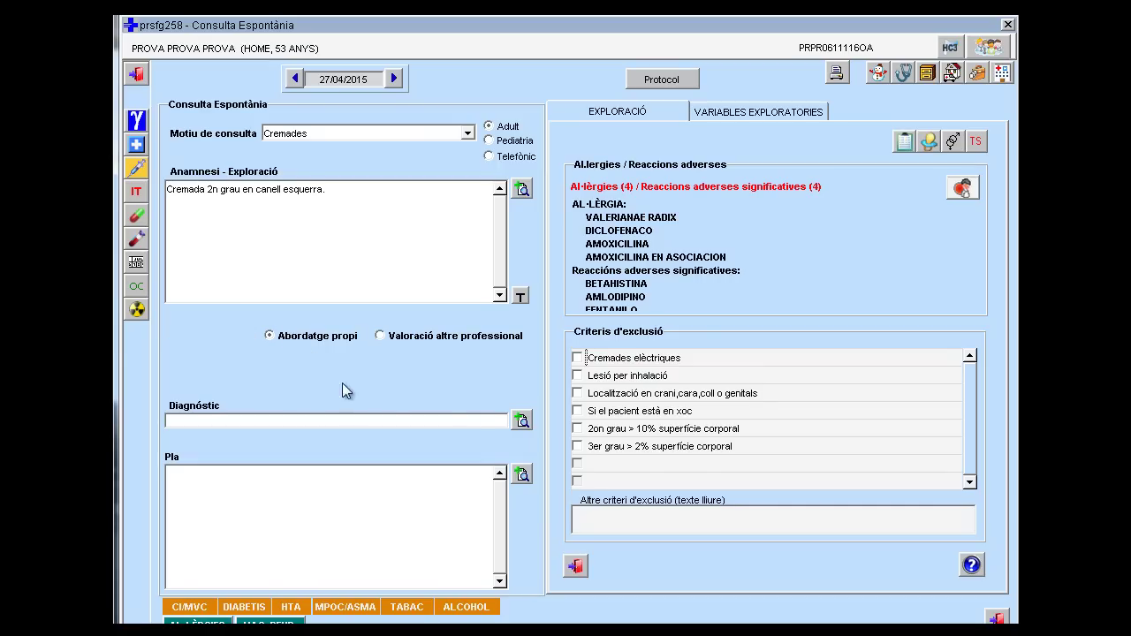
pyautogui.click(523, 421)
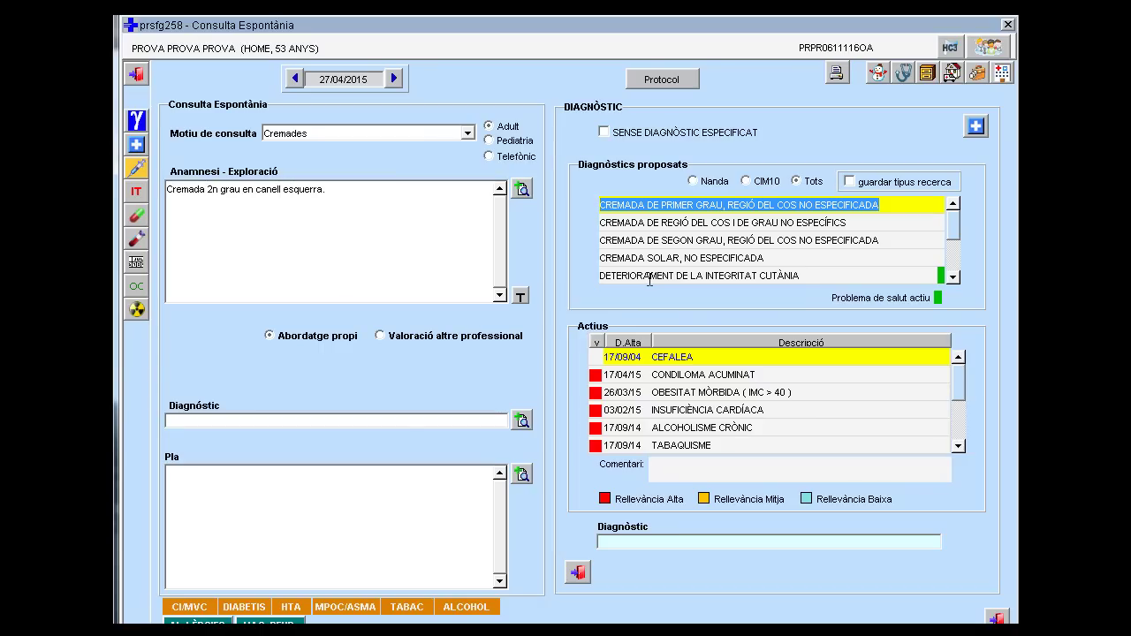
pyautogui.doubleClick(654, 276)
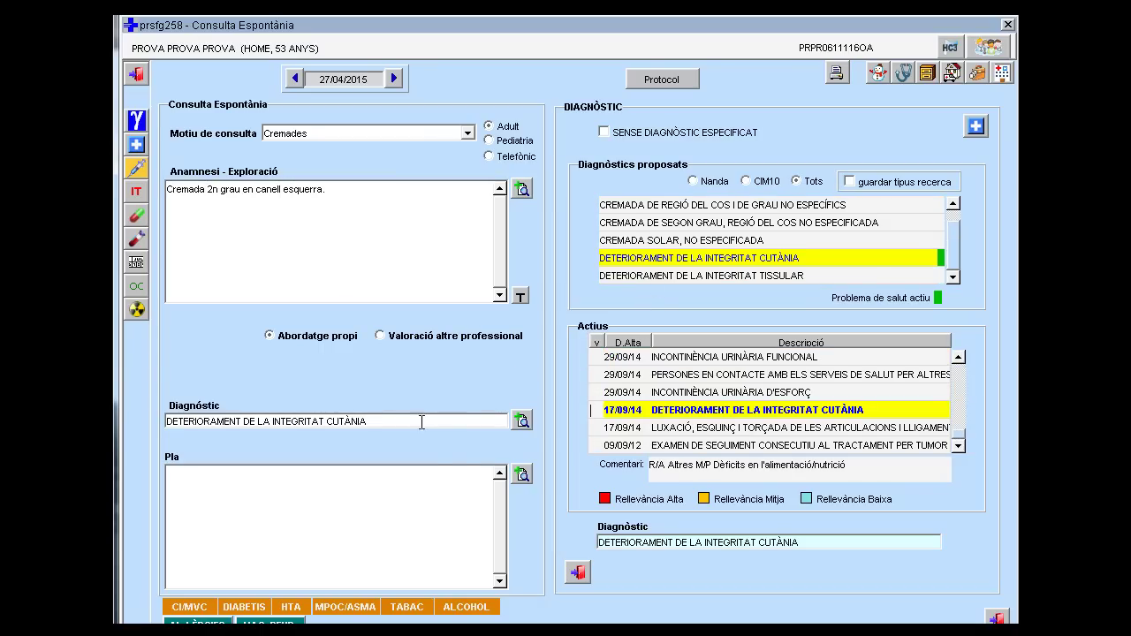
# Add the wound care (Cures) and health education (Educació per la salut) interventions to the plan, leaving their comments empty.
pyautogui.click(522, 474)
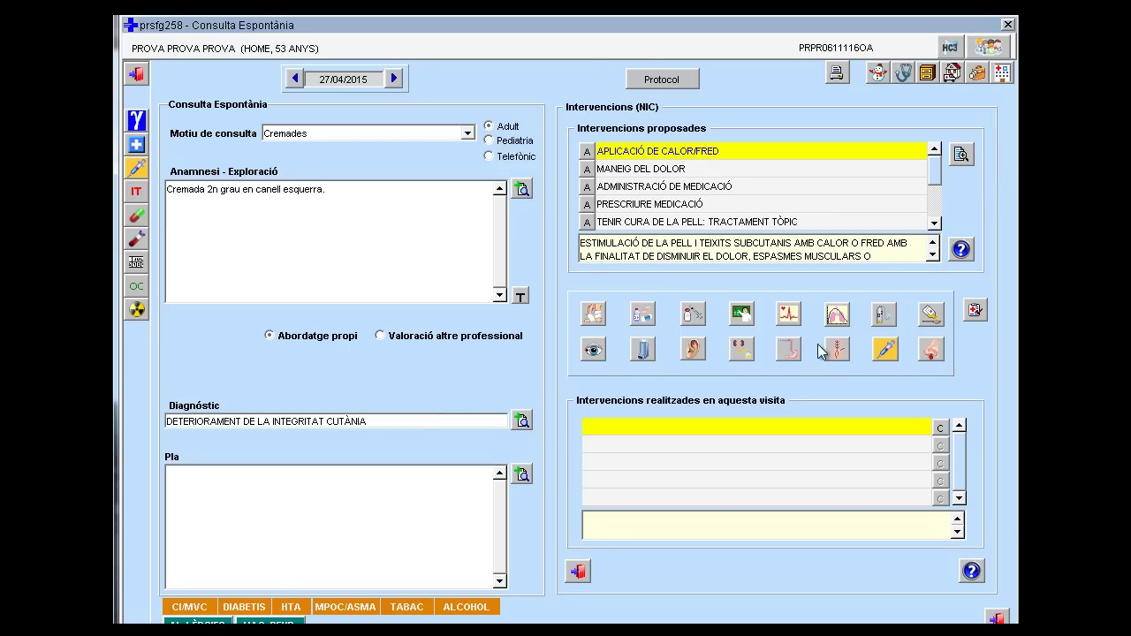
pyautogui.click(642, 316)
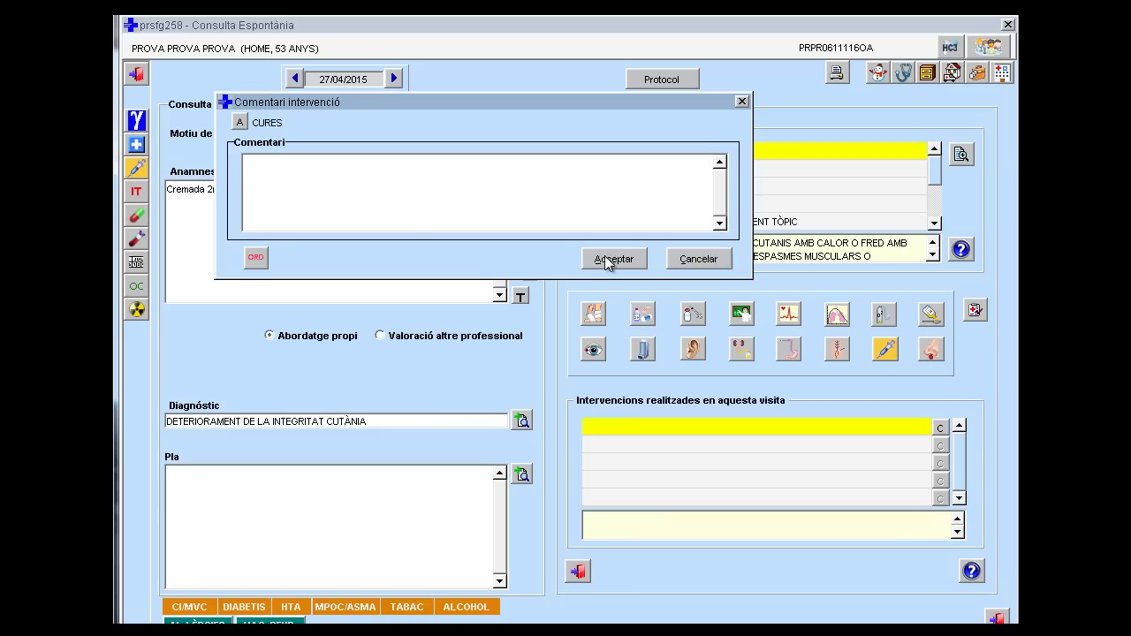
pyautogui.click(614, 259)
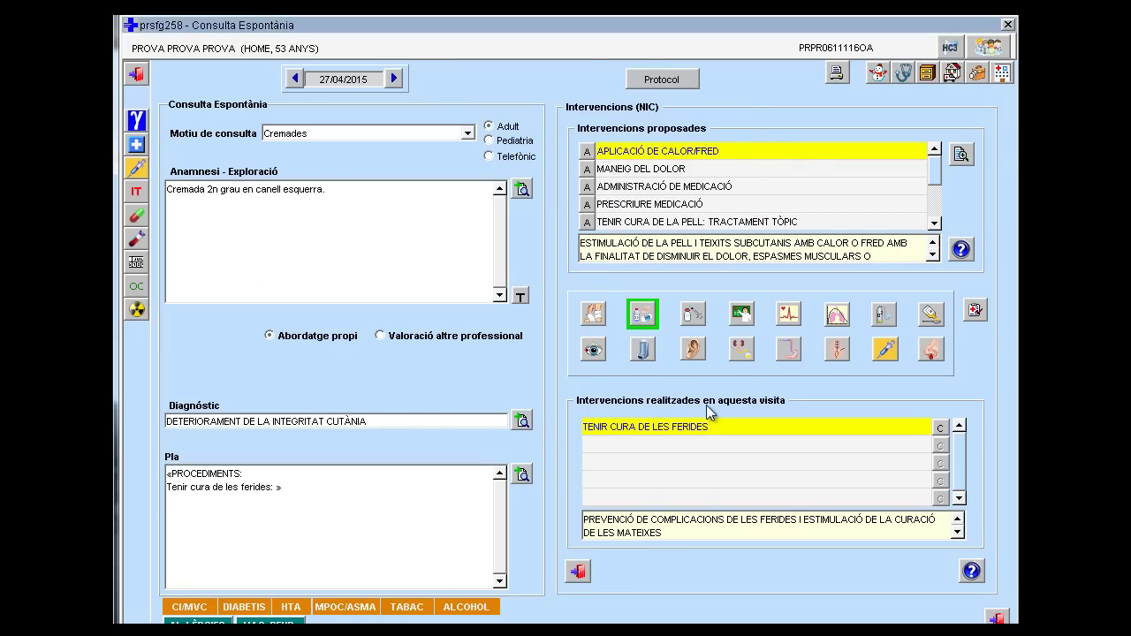
pyautogui.click(743, 313)
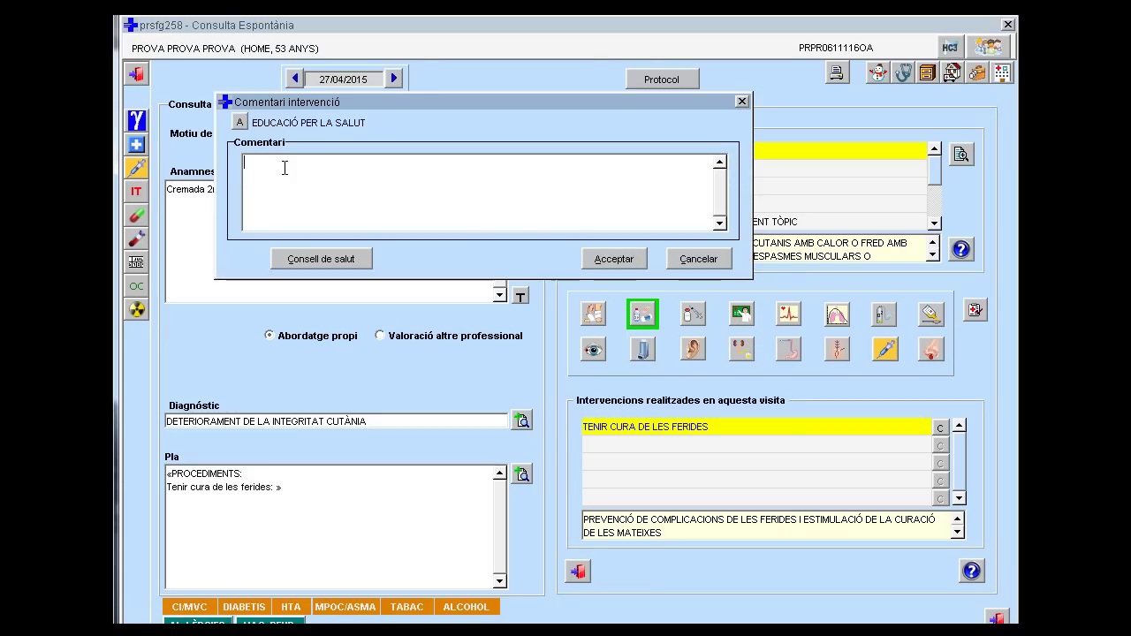
pyautogui.click(615, 259)
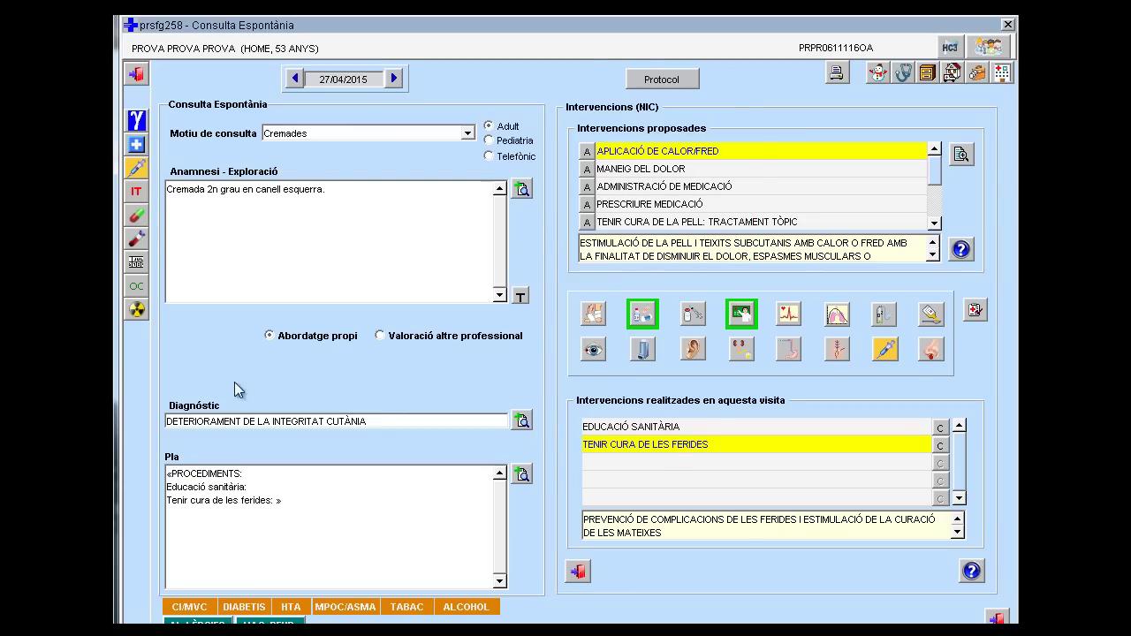
# Close the Cremades consultation with its data imported into the follow-up note.
pyautogui.click(139, 76)
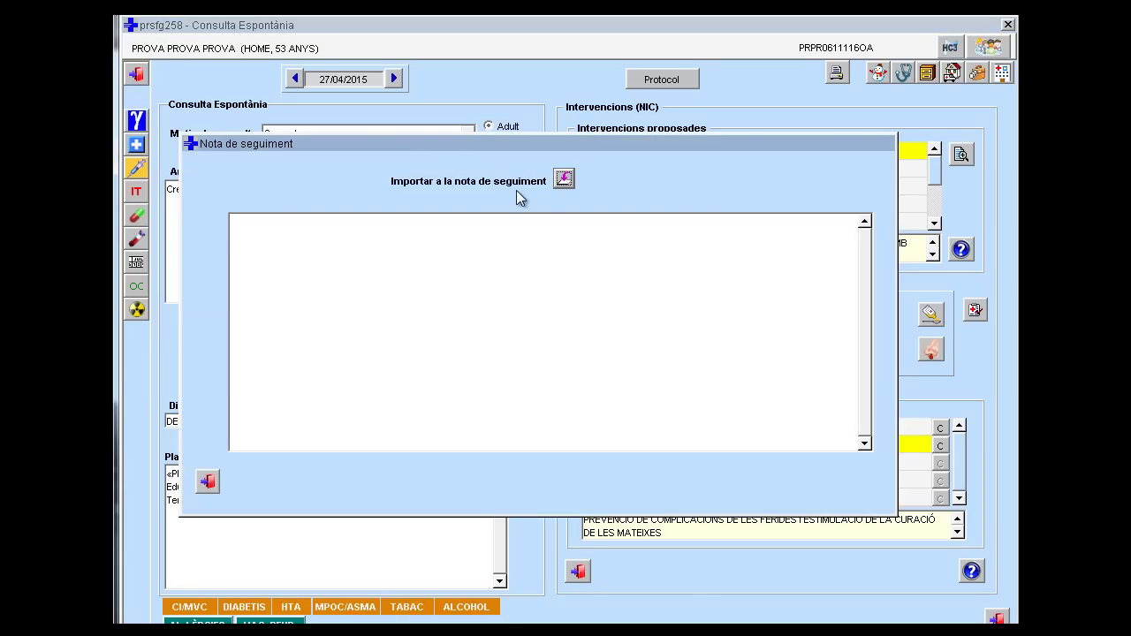
pyautogui.click(564, 179)
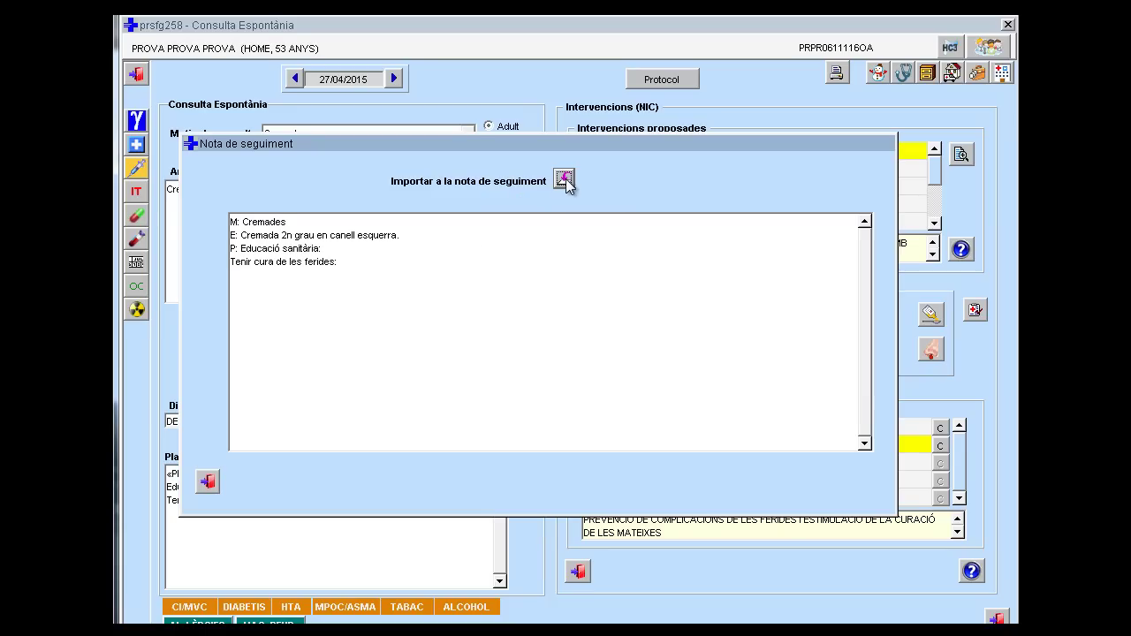
pyautogui.click(207, 481)
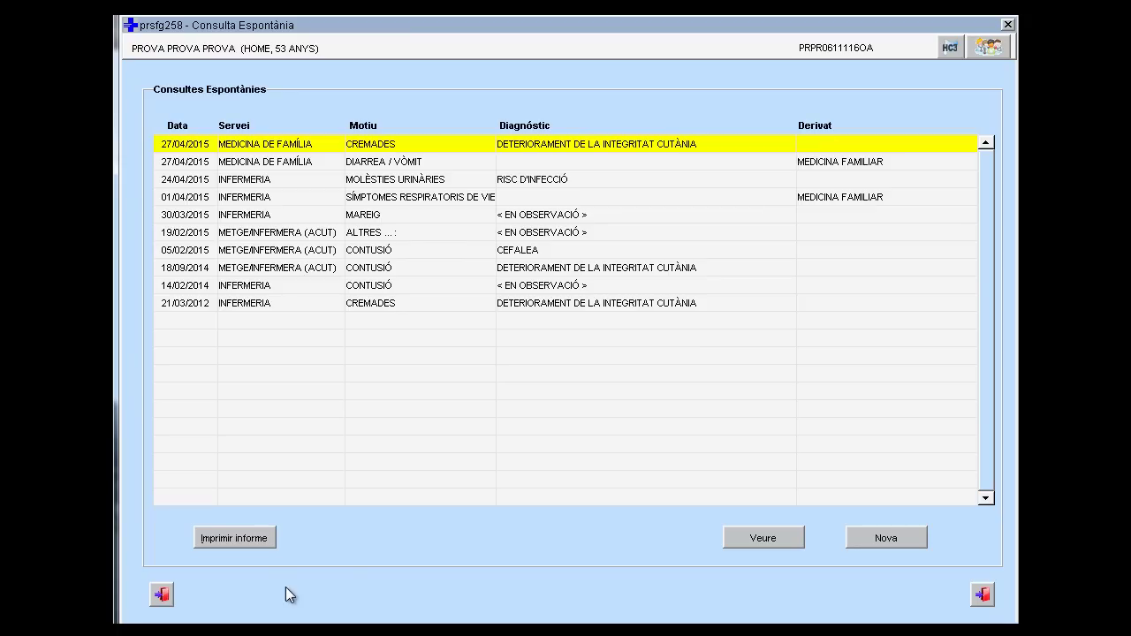